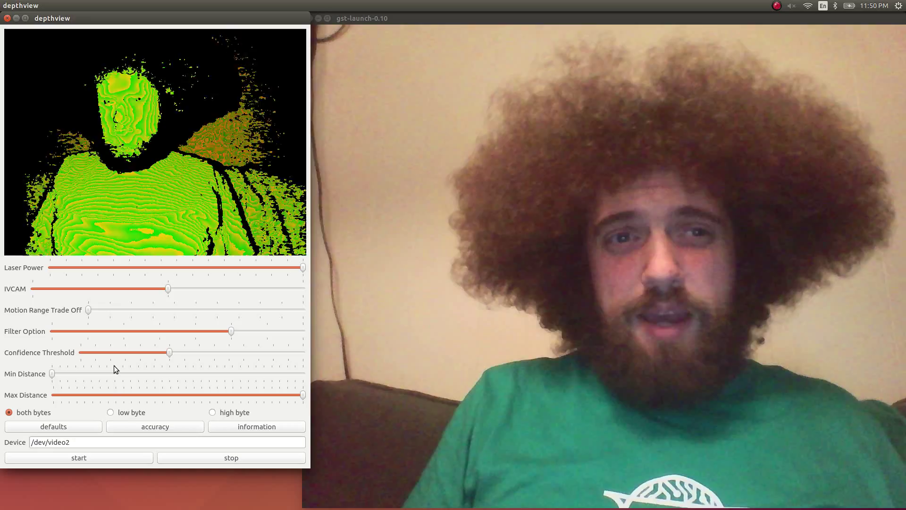
Switch the depth feed between the low-byte and high-byte display options.
{"action": "left_click", "coordinate": [111, 412]}
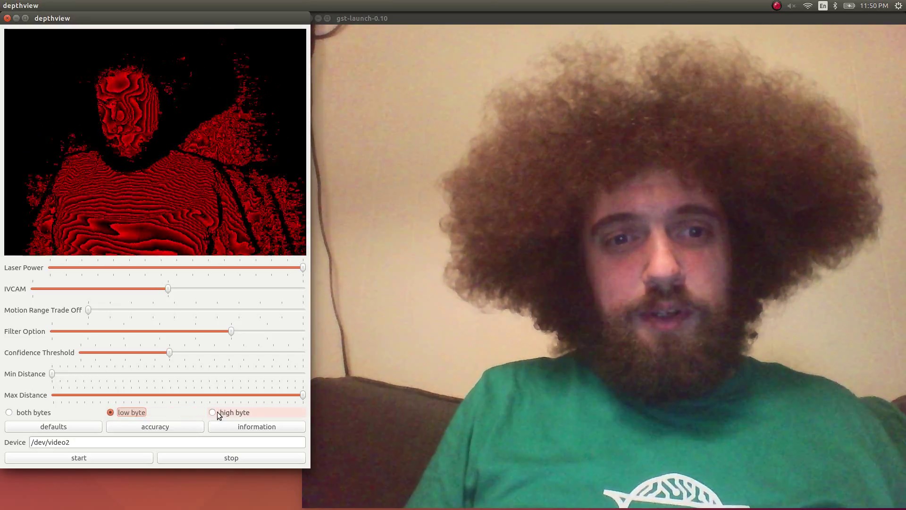
{"action": "left_click", "coordinate": [213, 412]}
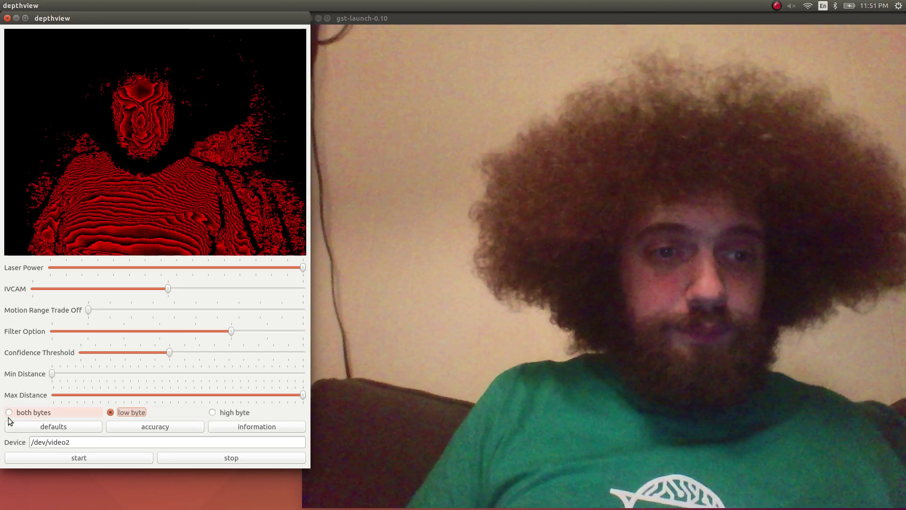
{"action": "left_click", "coordinate": [32, 414]}
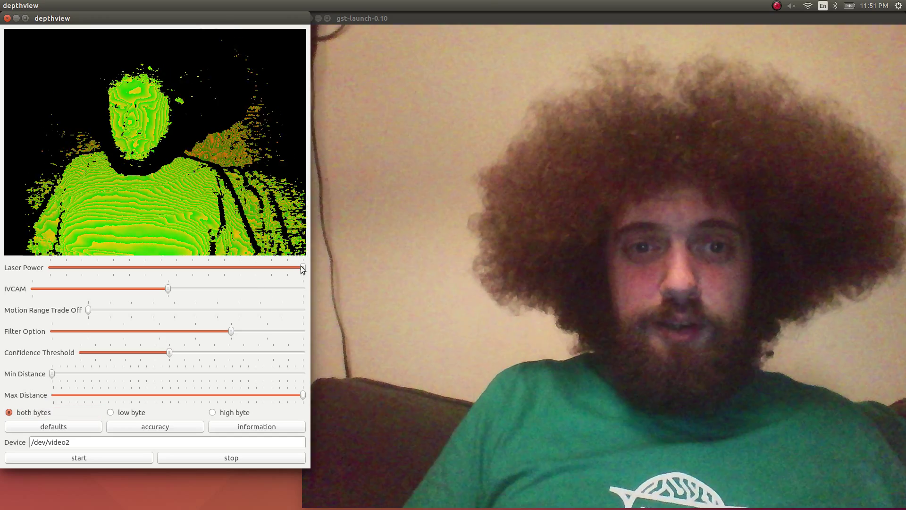
{"action": "left_click_drag", "start_coordinate": [303, 268], "coordinate": [223, 268]}
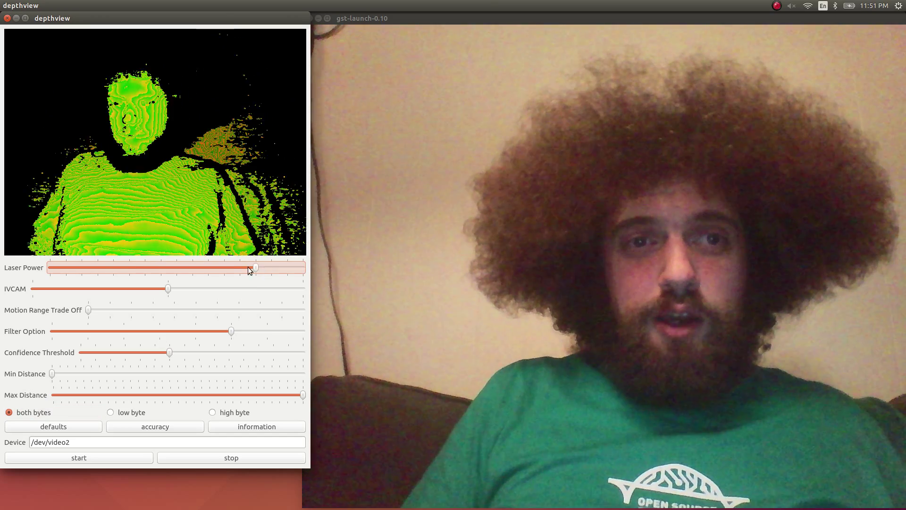
{"action": "left_click_drag", "start_coordinate": [84, 270], "coordinate": [53, 270]}
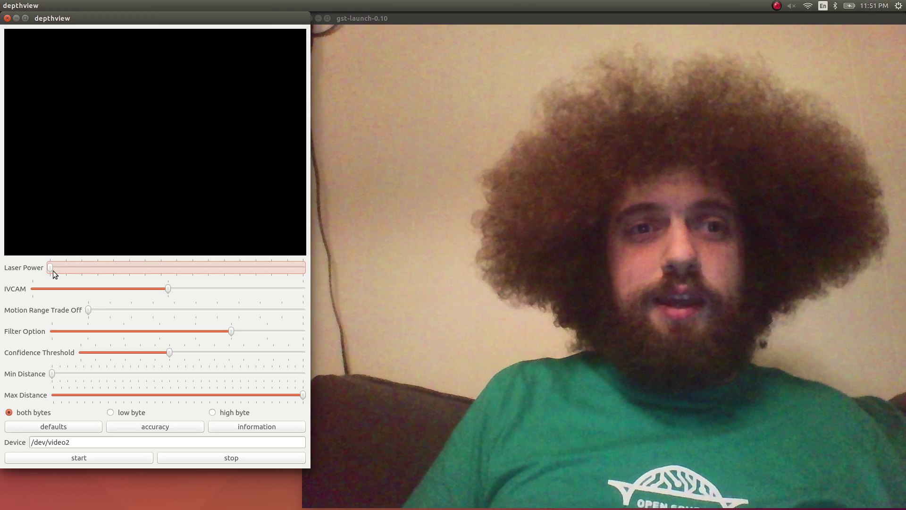
{"action": "left_click_drag", "start_coordinate": [198, 270], "coordinate": [309, 266]}
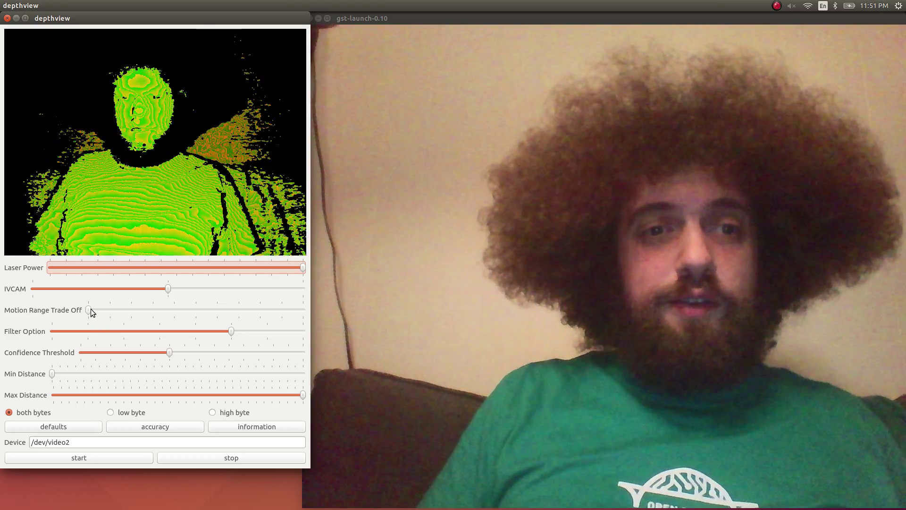
{"action": "left_click_drag", "start_coordinate": [90, 309], "coordinate": [310, 304]}
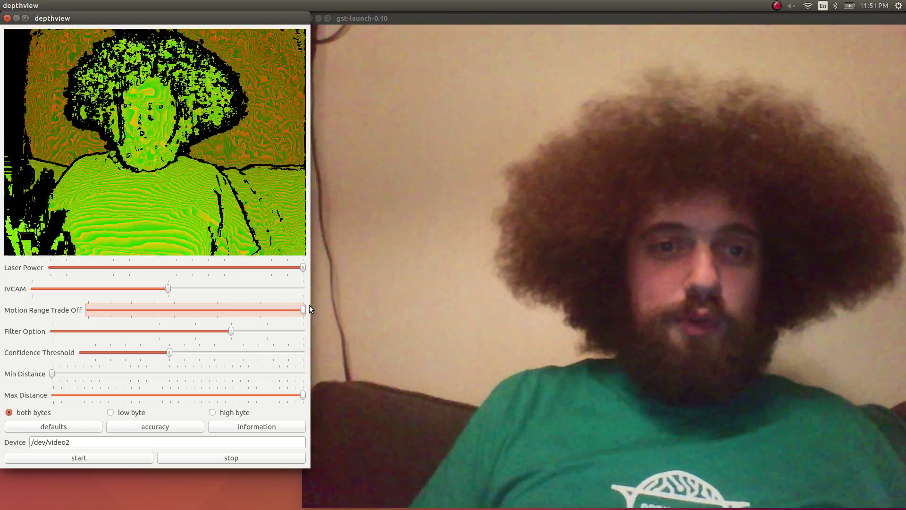
{"action": "left_click_drag", "start_coordinate": [303, 309], "coordinate": [67, 318]}
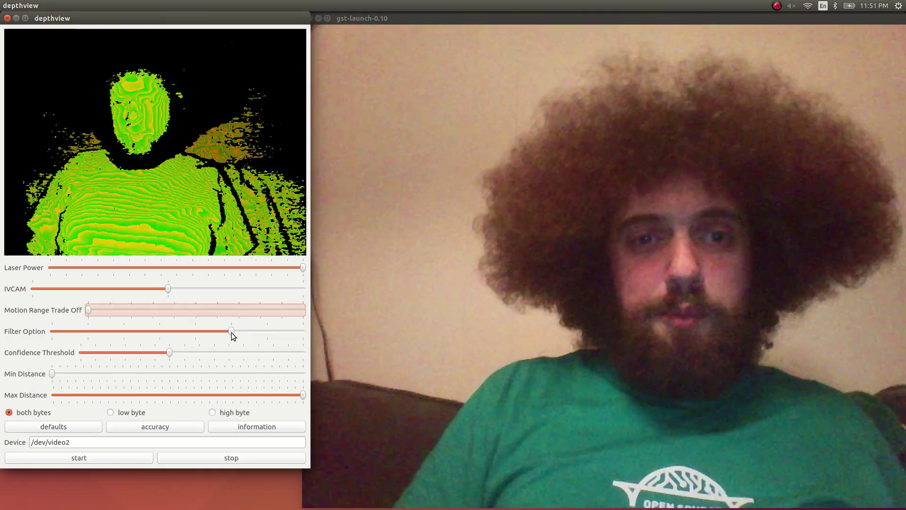
{"action": "mouse_move", "coordinate": [234, 334]}
{"action": "left_mouse_down"}
{"action": "mouse_move", "coordinate": [299, 335]}
{"action": "mouse_move", "coordinate": [235, 334]}
{"action": "left_mouse_up"}
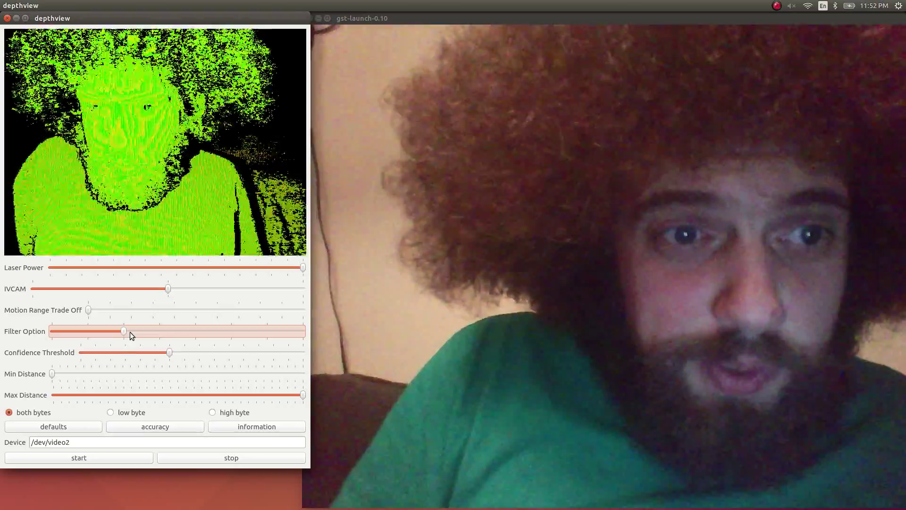
{"action": "left_click_drag", "start_coordinate": [129, 331], "coordinate": [86, 335]}
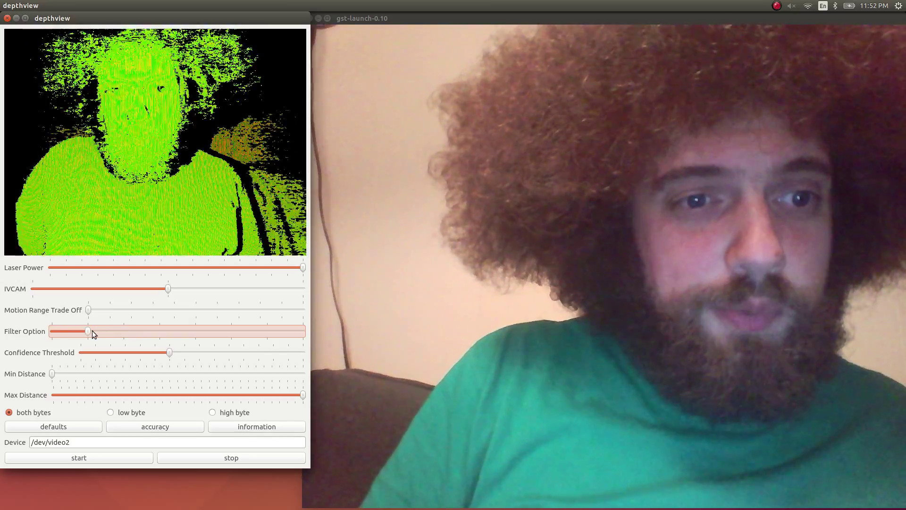
{"action": "left_click", "coordinate": [92, 330]}
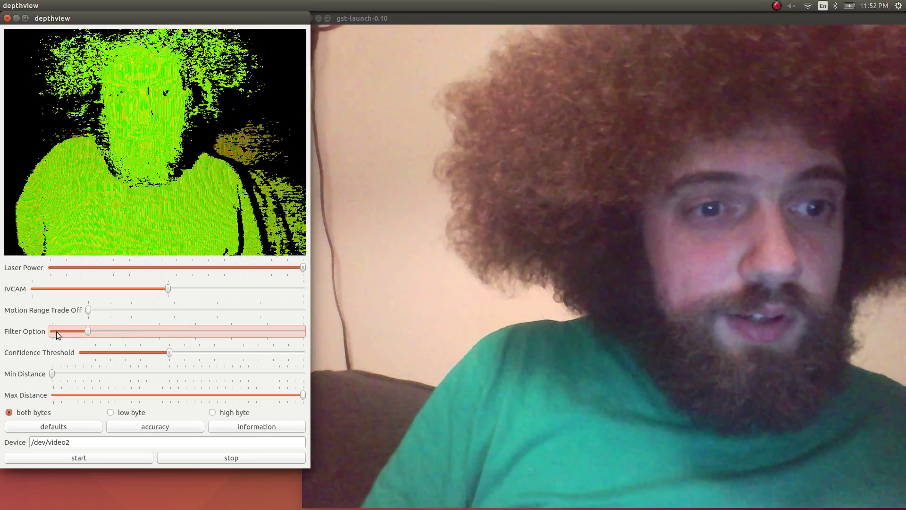
{"action": "left_click", "coordinate": [56, 332]}
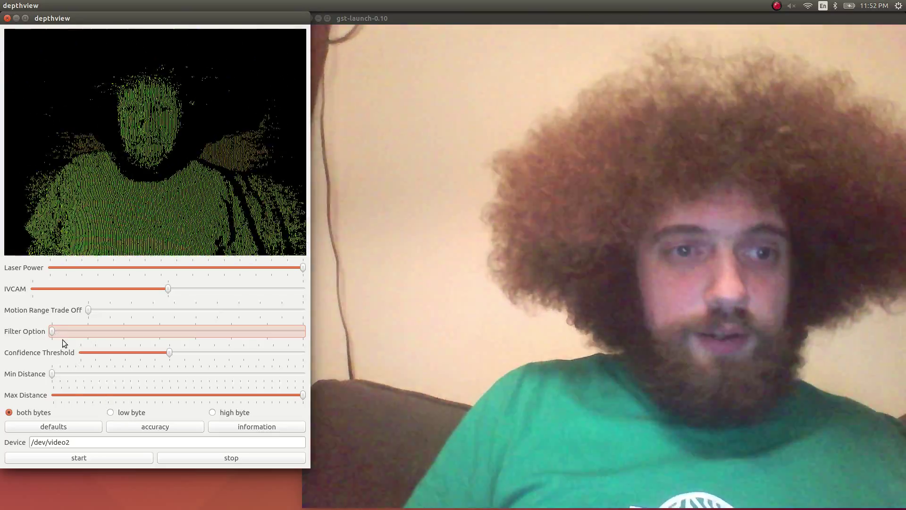
{"action": "left_click", "coordinate": [53, 426]}
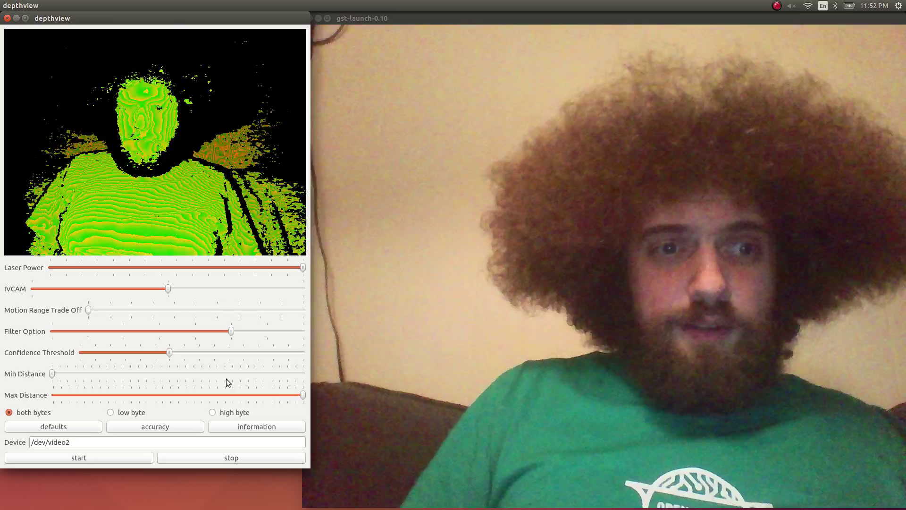
Lower the Max Distance slider twice, then return it to its full range.
{"action": "left_click_drag", "start_coordinate": [305, 394], "coordinate": [207, 396]}
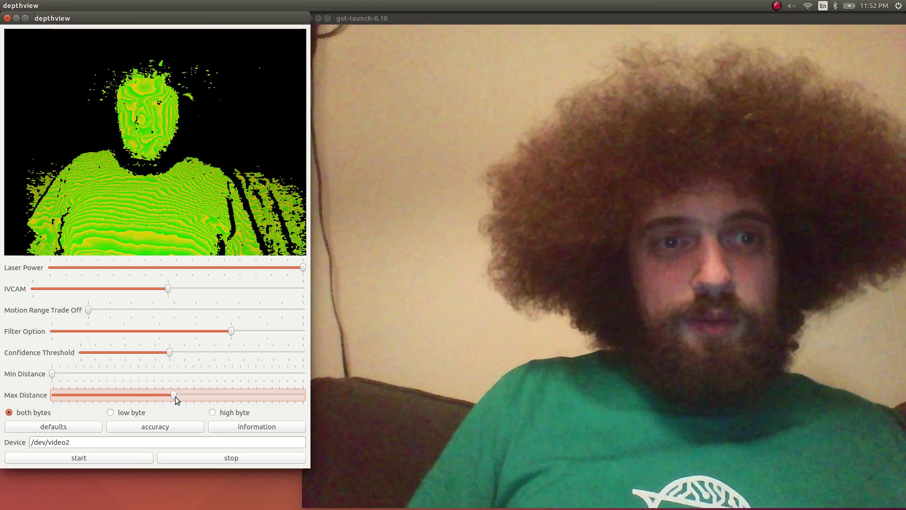
{"action": "left_click_drag", "start_coordinate": [184, 397], "coordinate": [117, 397]}
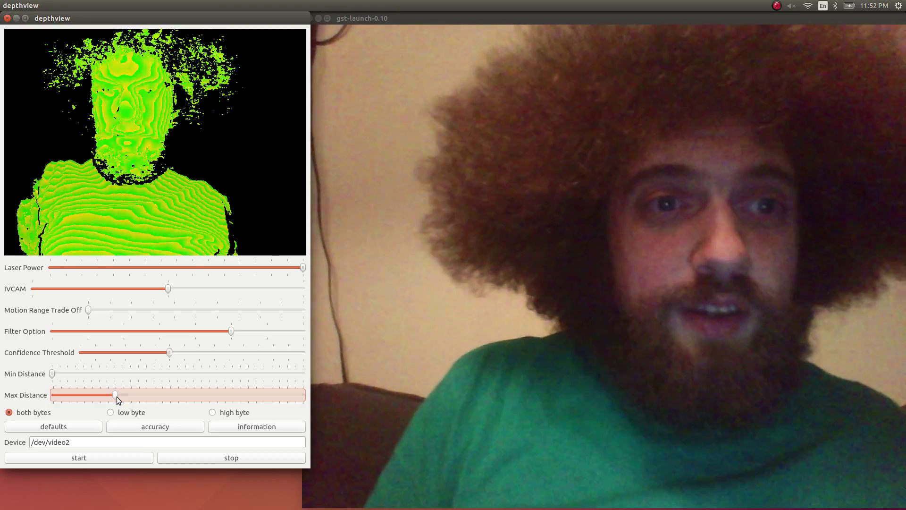
{"action": "left_click_drag", "start_coordinate": [117, 396], "coordinate": [298, 395]}
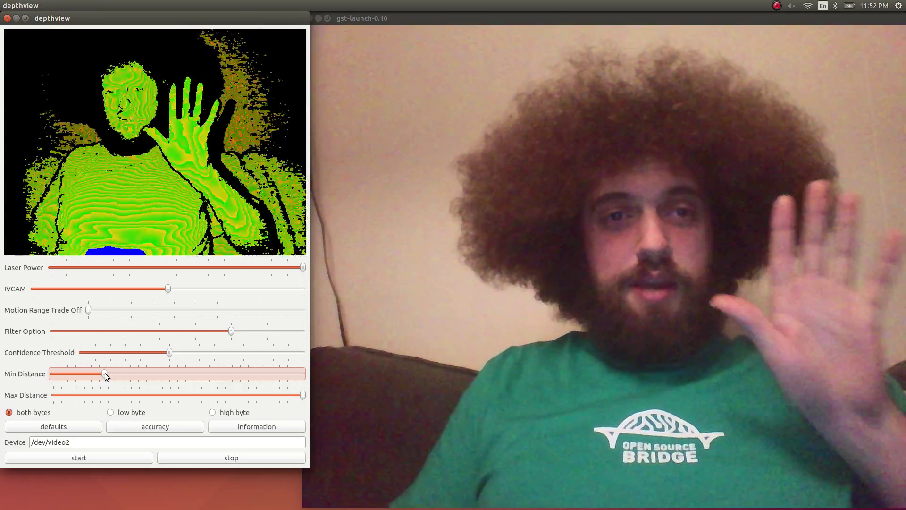
Move the Min Distance slider all the way left, removing the blue near region.
{"action": "left_click_drag", "start_coordinate": [105, 373], "coordinate": [52, 375]}
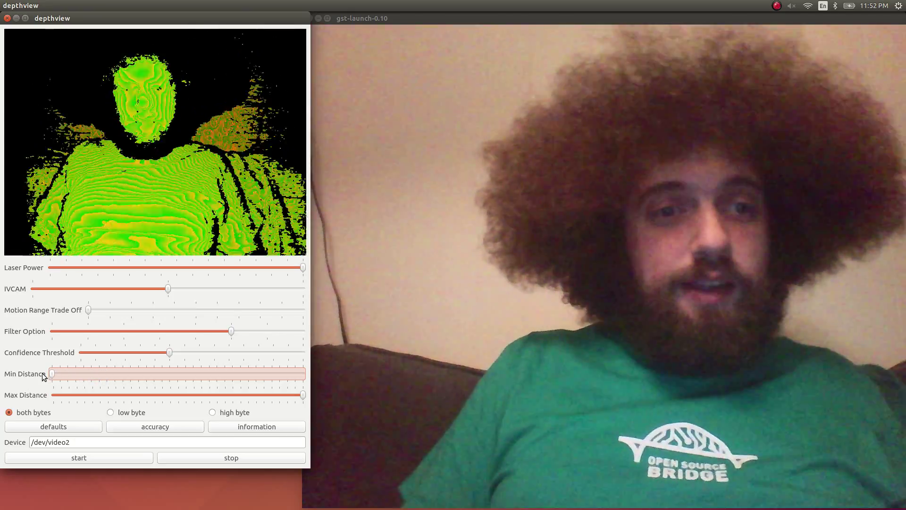